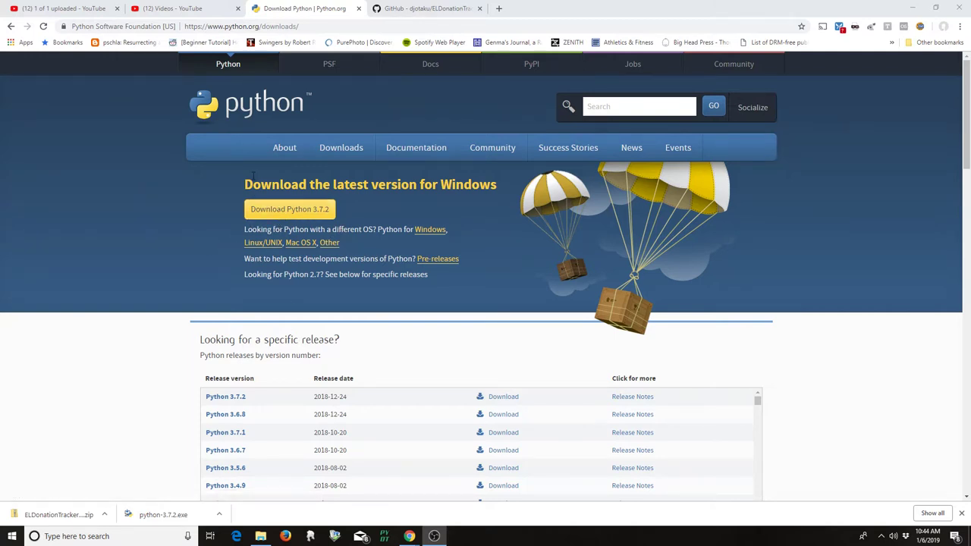
Step: Switch to the ELDonationTracker GitHub page and open its '3 releases' list
click(398, 8)
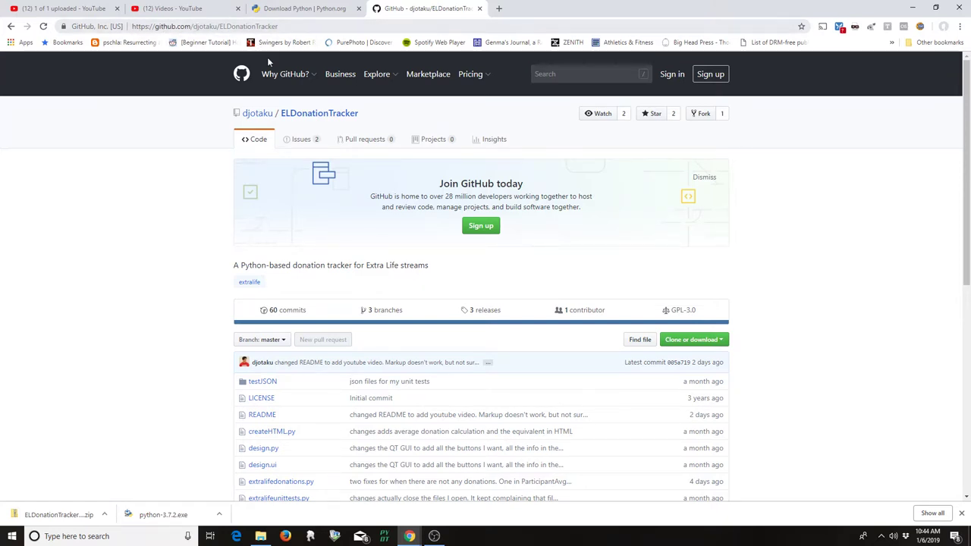
click(470, 313)
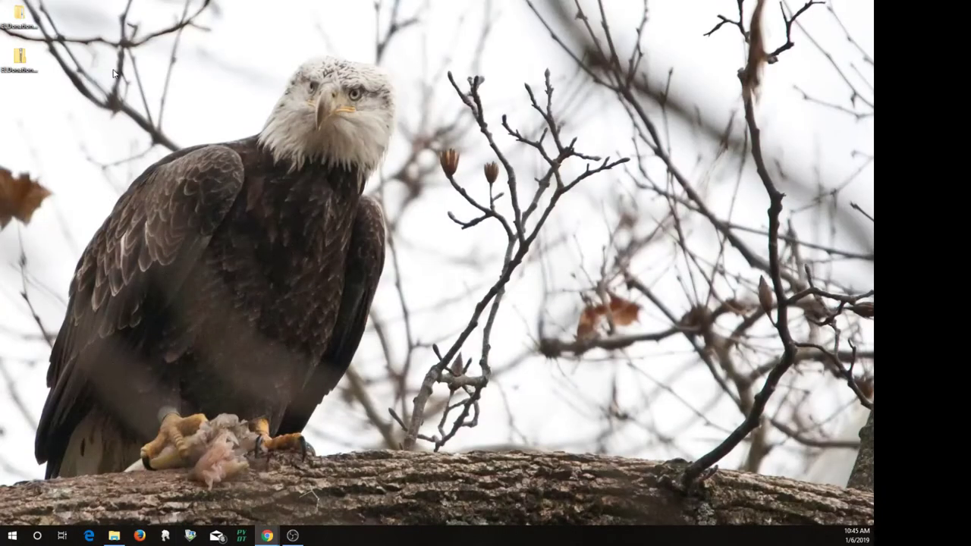
Step: Start extracting the downloaded project zip, then cancel because it is already extracted
right_click(21, 59)
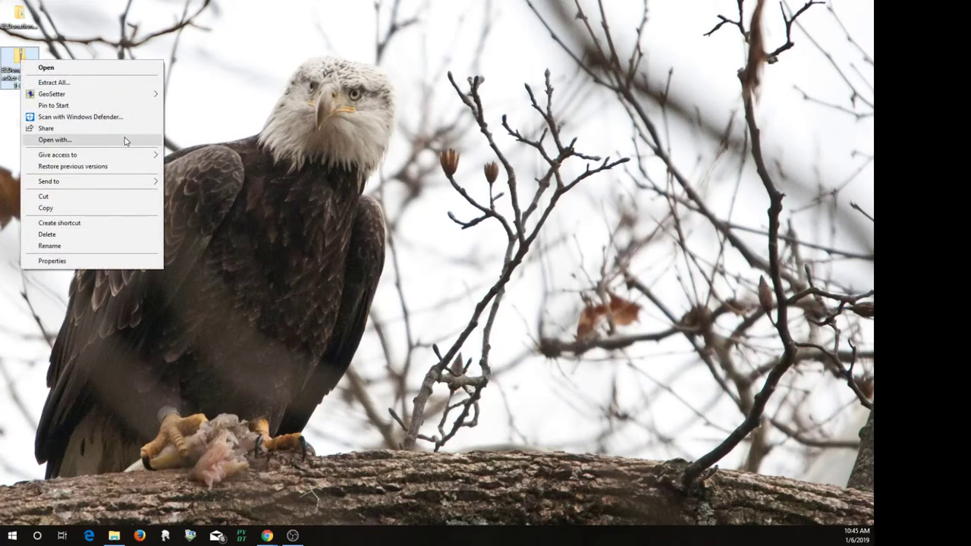
click(114, 88)
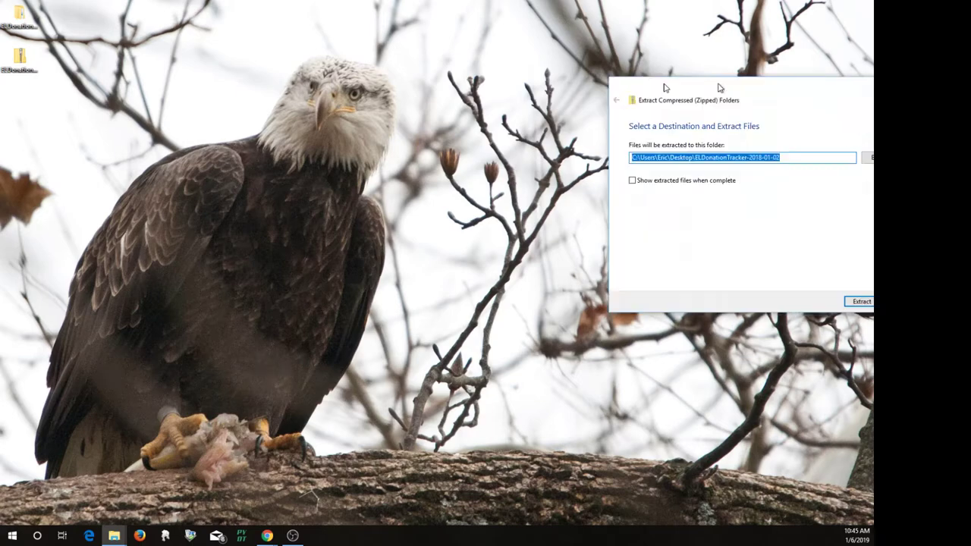
drag(590, 87, 336, 136)
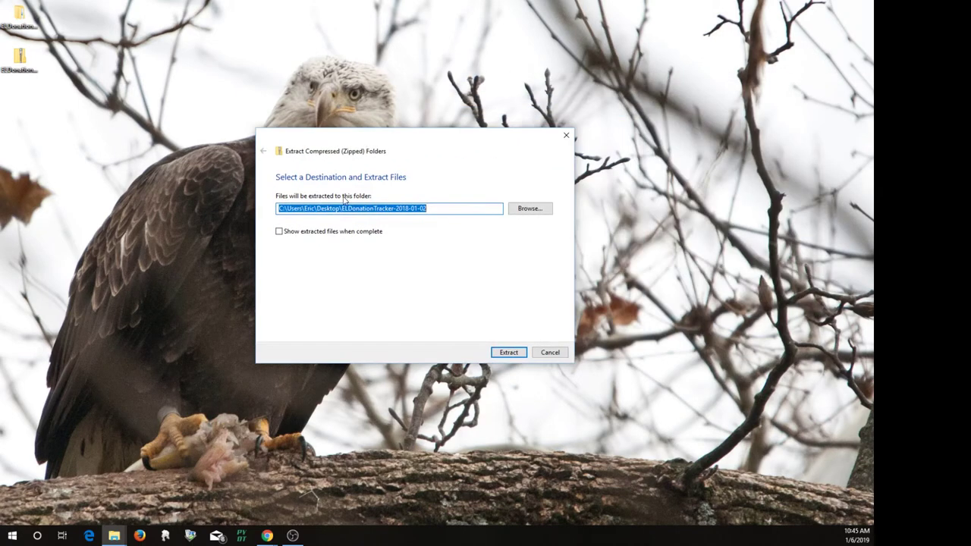
click(548, 353)
Step: Open the extracted ELDonationTracker-2018-01-02 folder and the inner folder of the same name
click(21, 18)
double_click(20, 18)
double_click(161, 88)
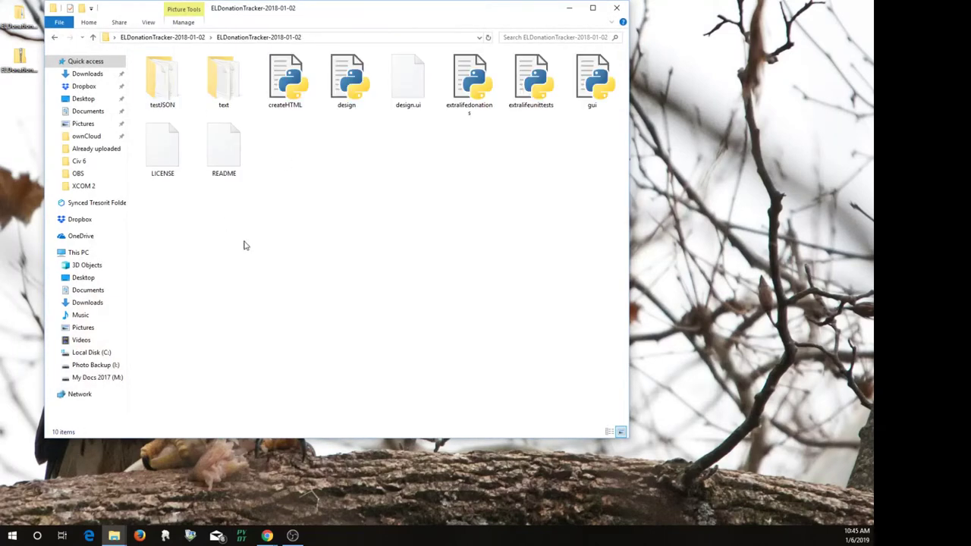
Step: Bring up the context menu for the extralifedonations script
right_click(215, 67)
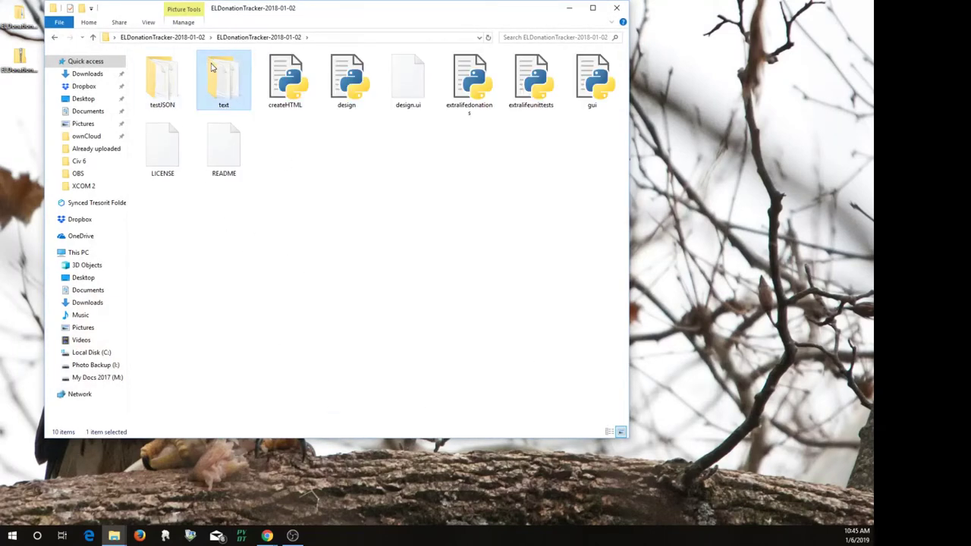
click(483, 260)
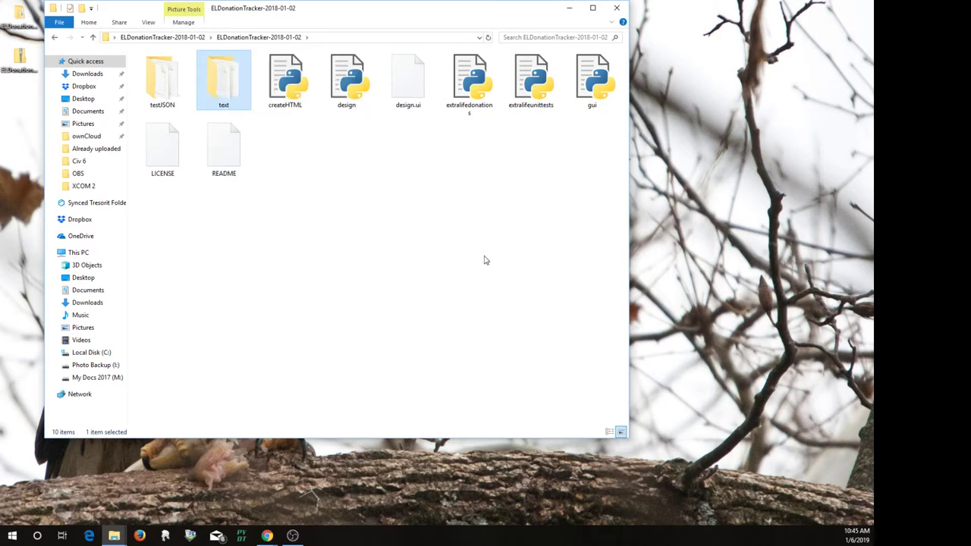
click(383, 205)
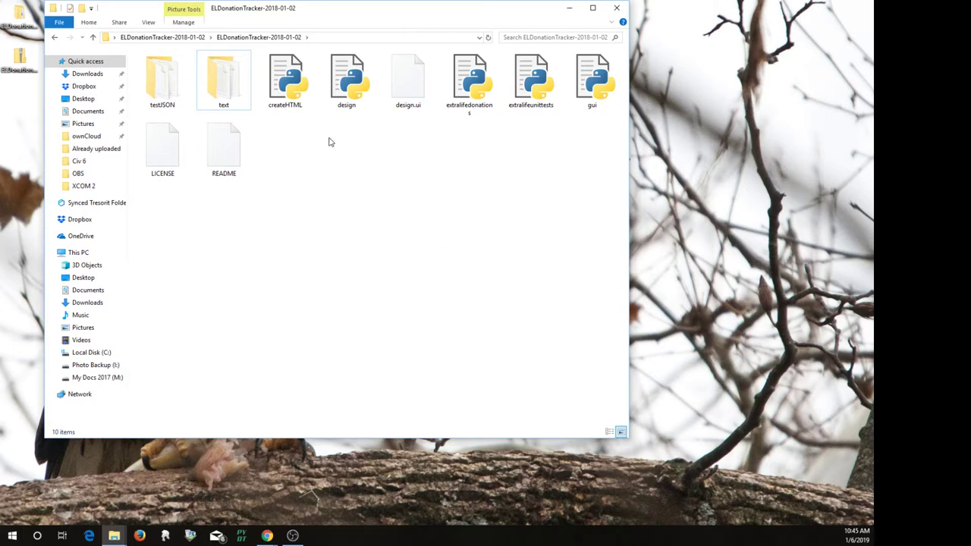
right_click(384, 195)
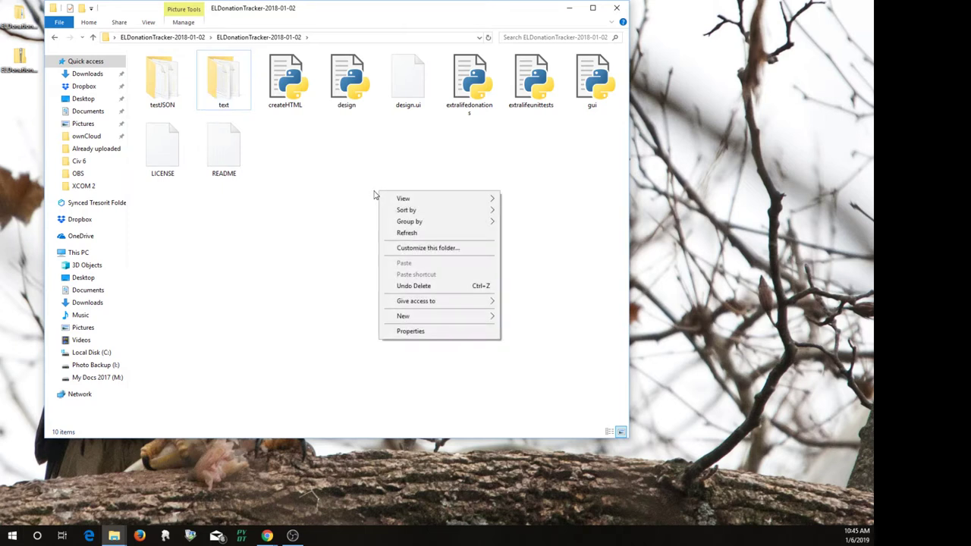
mouse_move(447, 322)
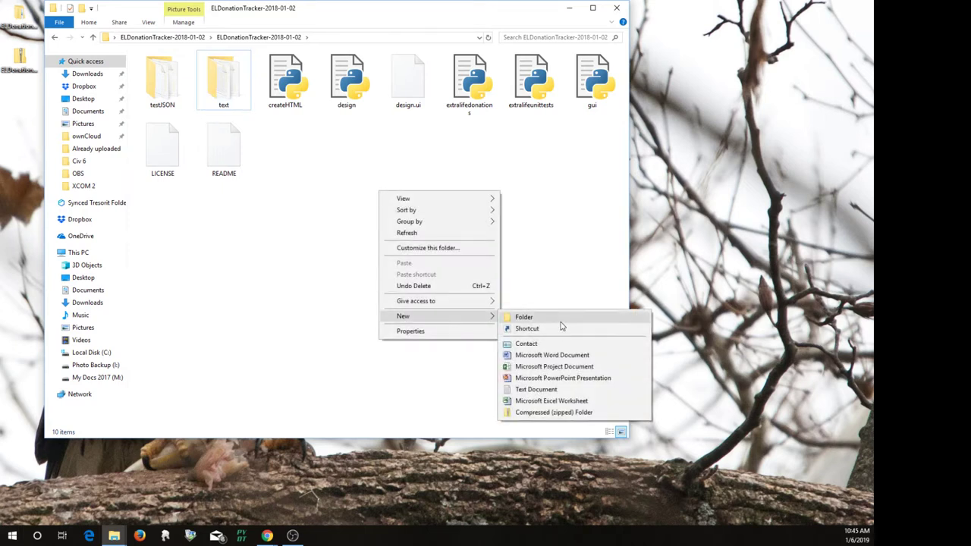
click(268, 156)
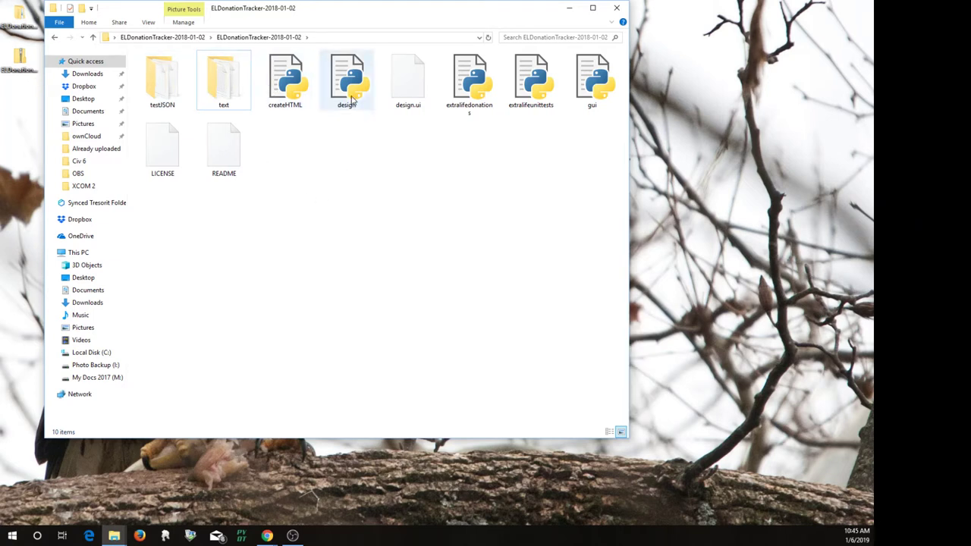
right_click(459, 79)
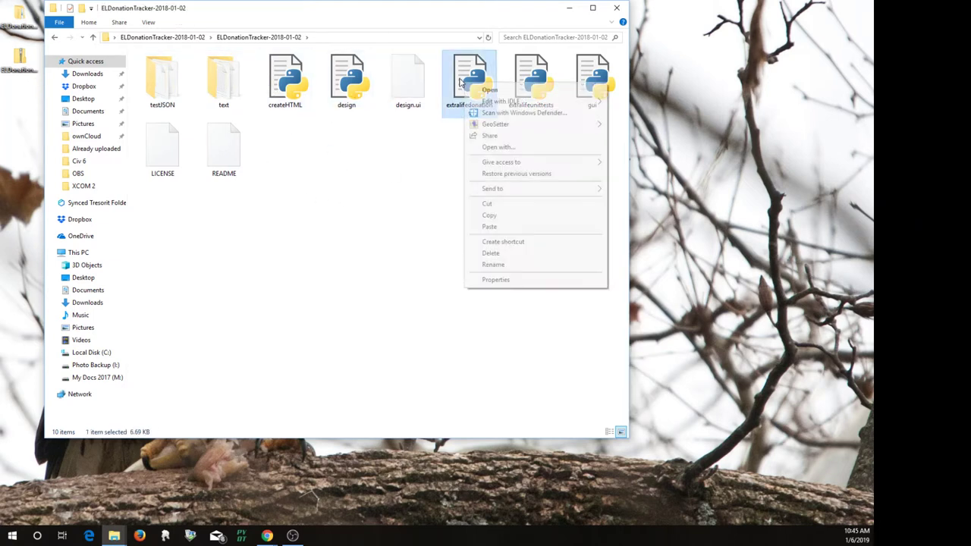
click(459, 123)
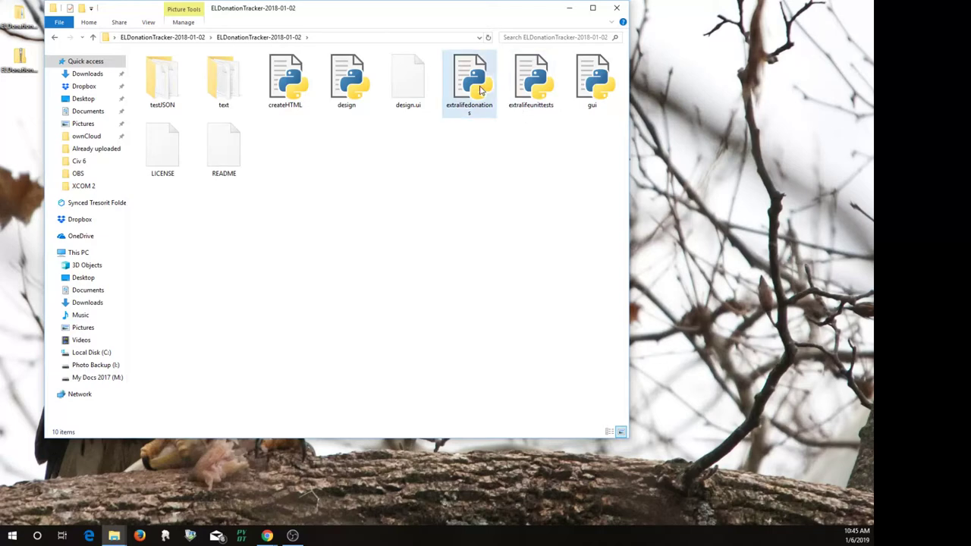
right_click(480, 89)
Step: Open extralifedonations.py in IDLE 3.7 (32-bit), widen the editor, and check the Run and Window menus
mouse_move(541, 107)
click(670, 109)
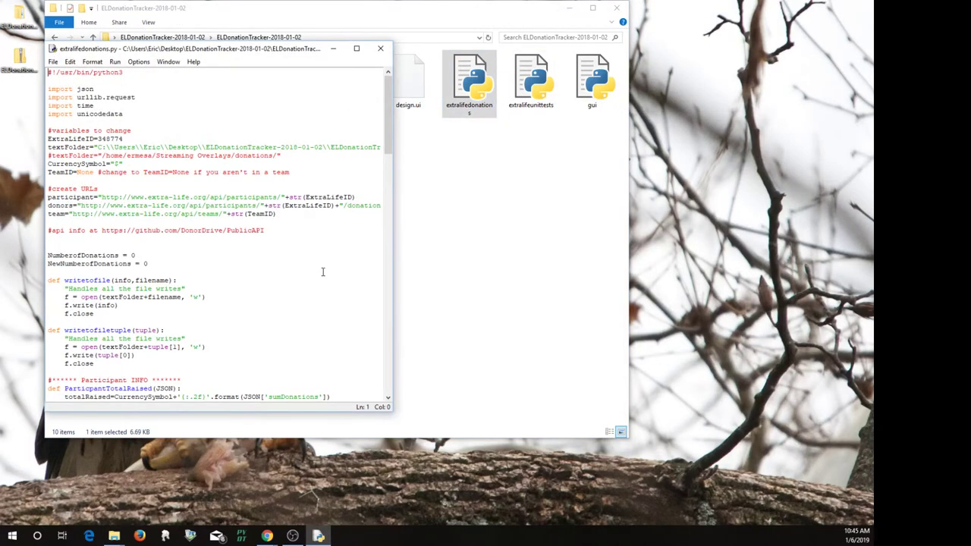
drag(395, 144, 635, 144)
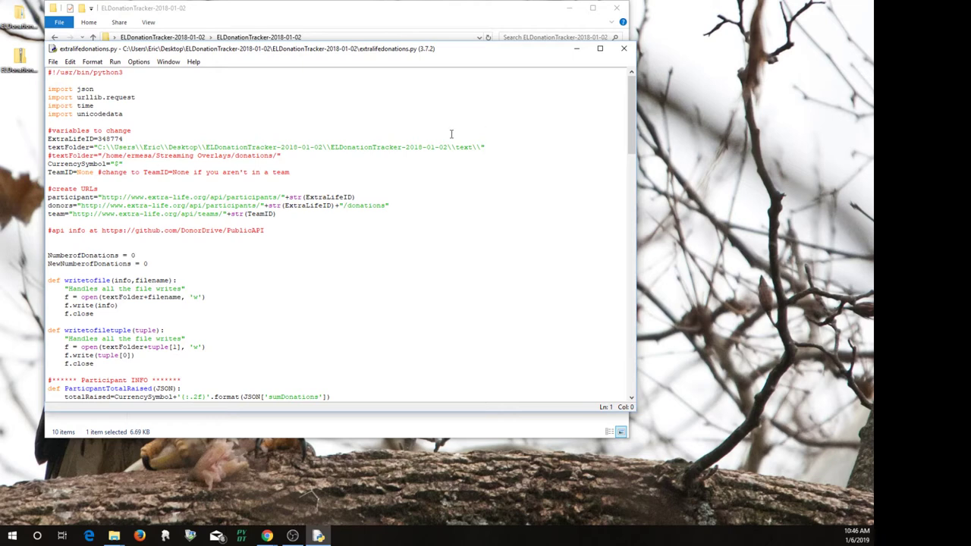
drag(159, 47, 127, 29)
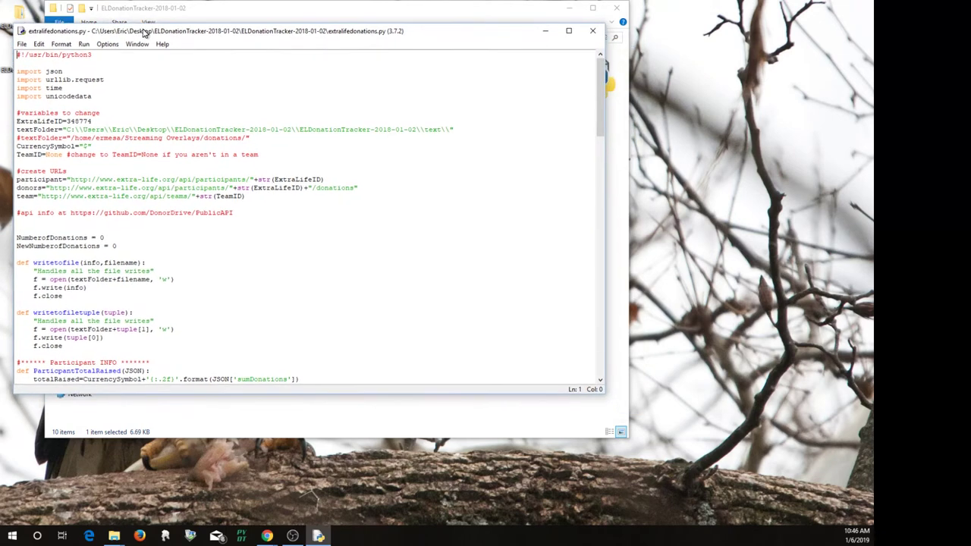
click(82, 43)
click(131, 44)
Step: Open a Python 3.7.2 Shell, move it right, and run extralifedonations.py with Run Module
mouse_move(41, 47)
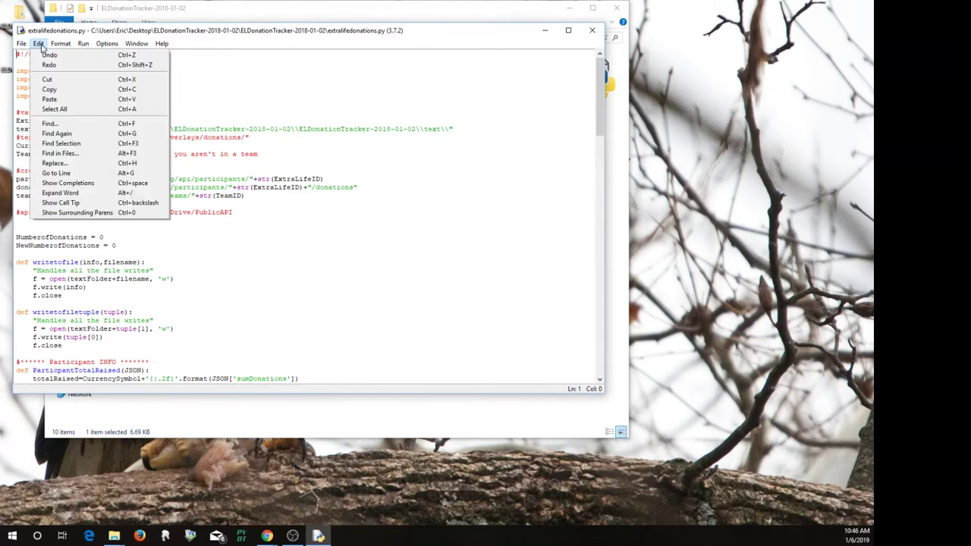
mouse_move(85, 46)
click(114, 55)
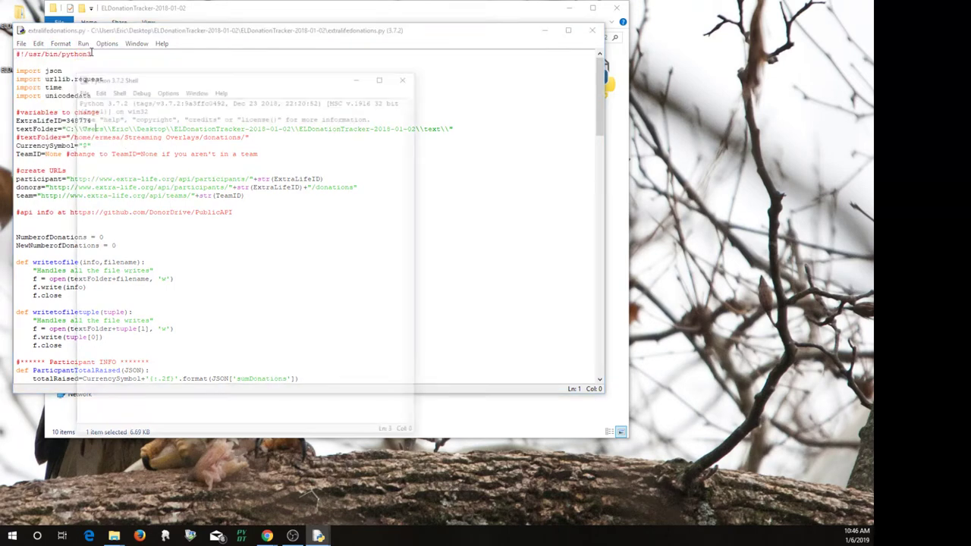
drag(187, 77, 603, 104)
click(84, 44)
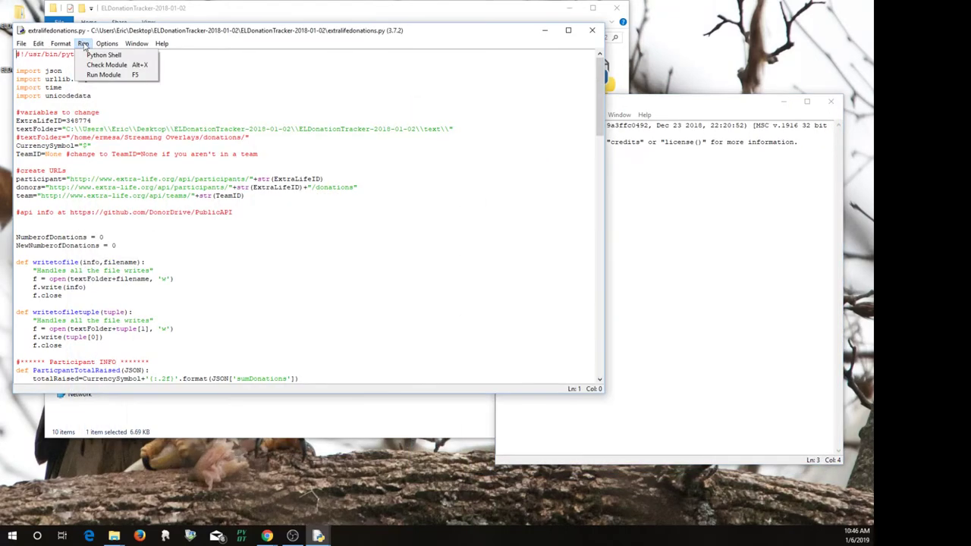
click(144, 76)
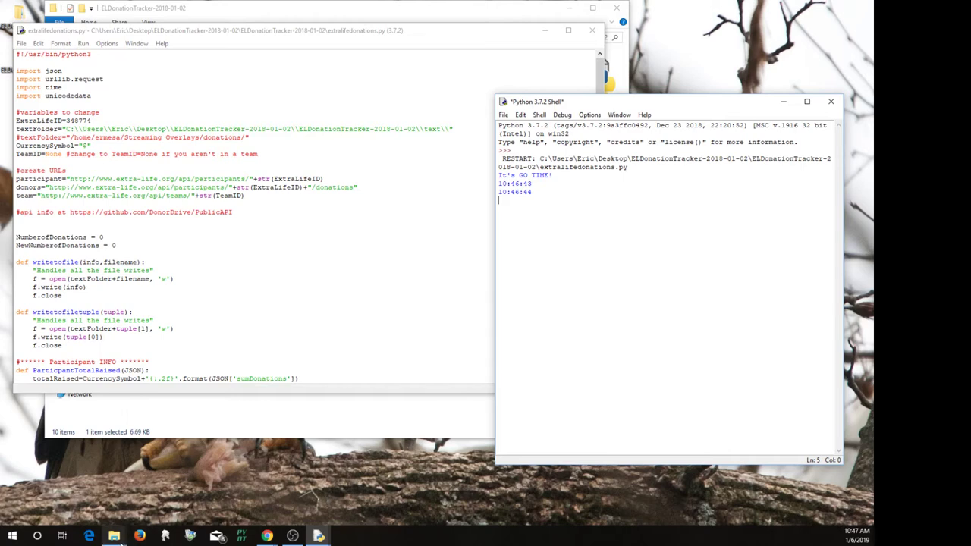
Step: Open the project's text folder, confirm goal.txt reads $500.00, and close Notepad
mouse_move(114, 536)
click(152, 504)
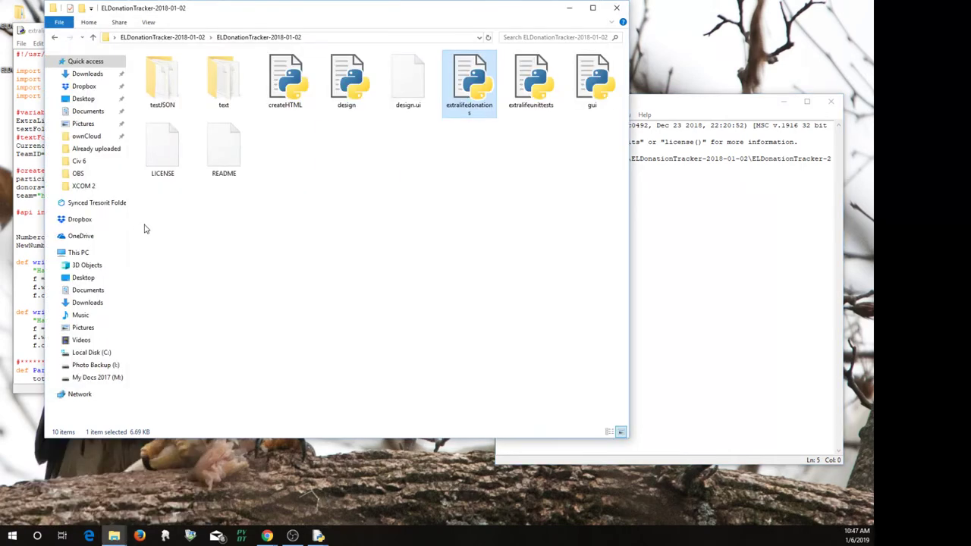
double_click(228, 73)
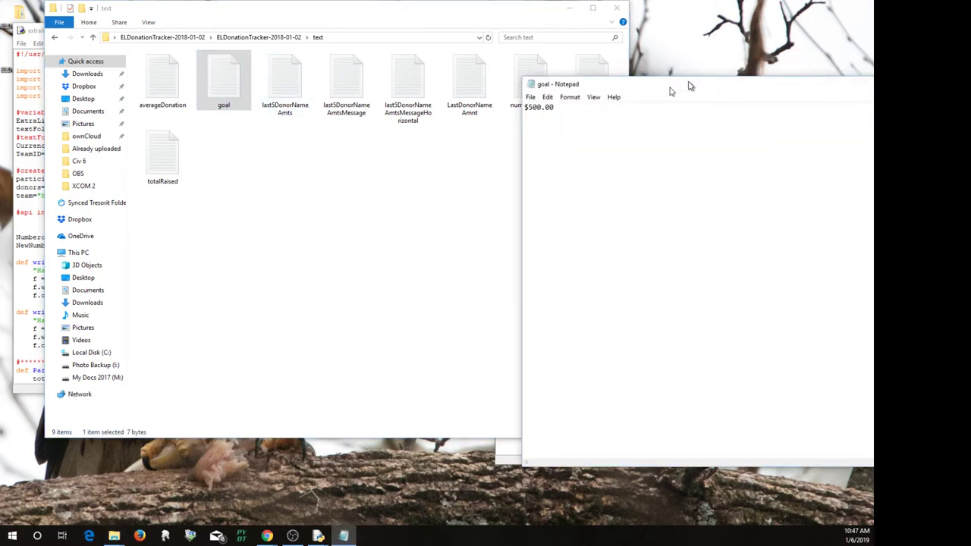
drag(655, 93, 367, 142)
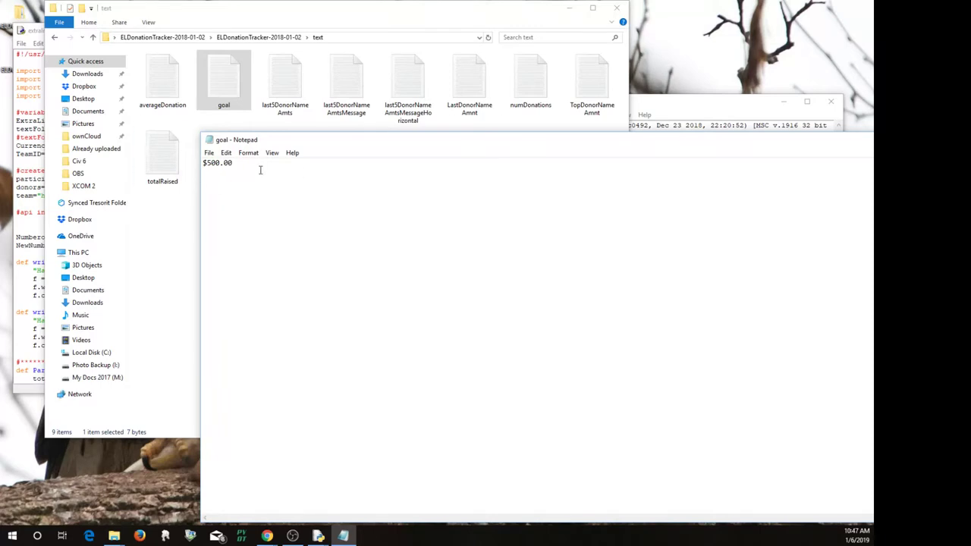
key(alt+F4)
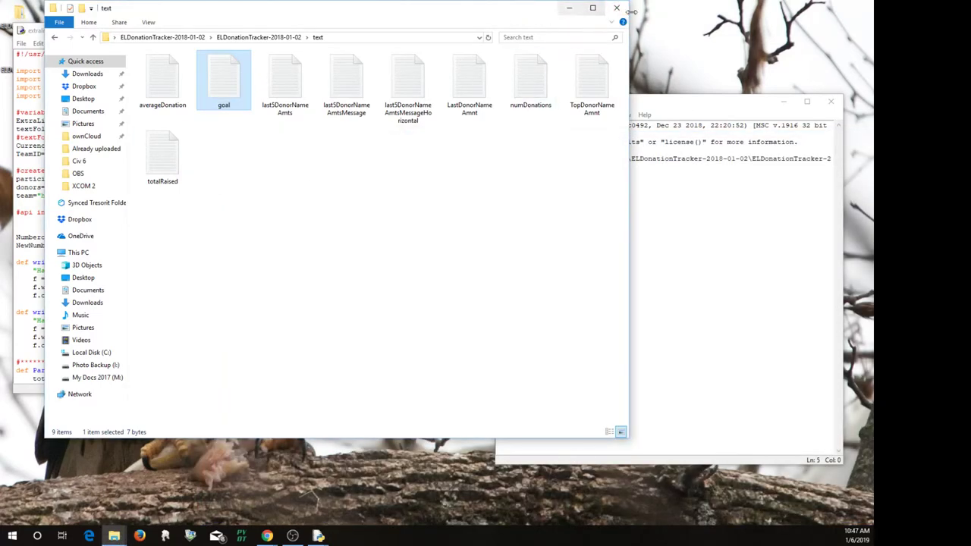
Step: Add a new Text (GDI+) source for the goal in OBS Studio
click(292, 537)
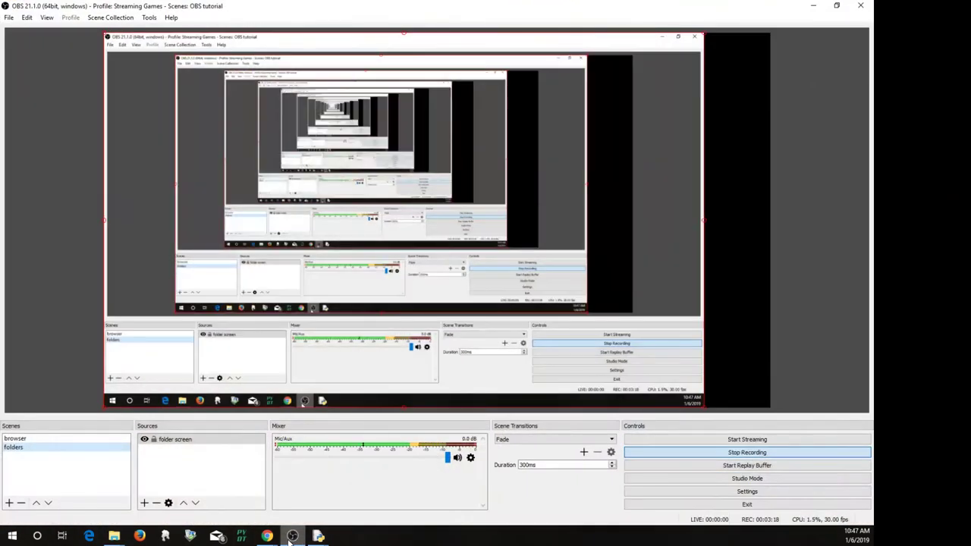
click(144, 503)
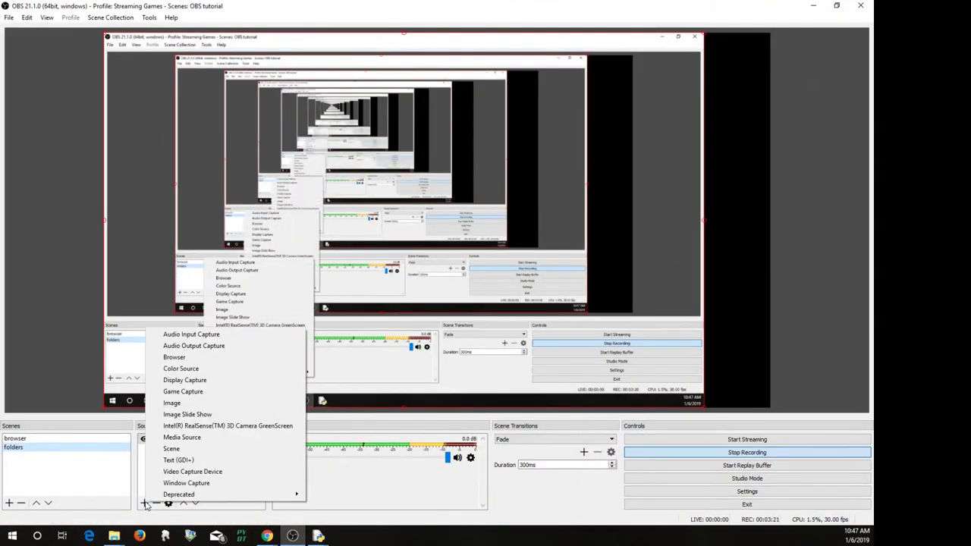
click(176, 460)
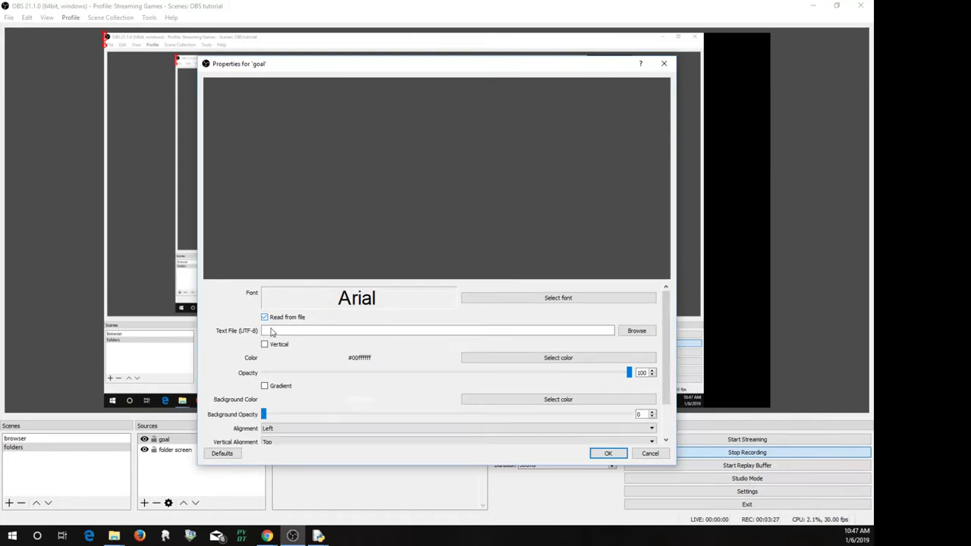
Step: Point the goal source to Desktop\ELDonationTracker-2018-01-02\ELDonationTracker-2018-01-02\text\goal.txt
click(634, 331)
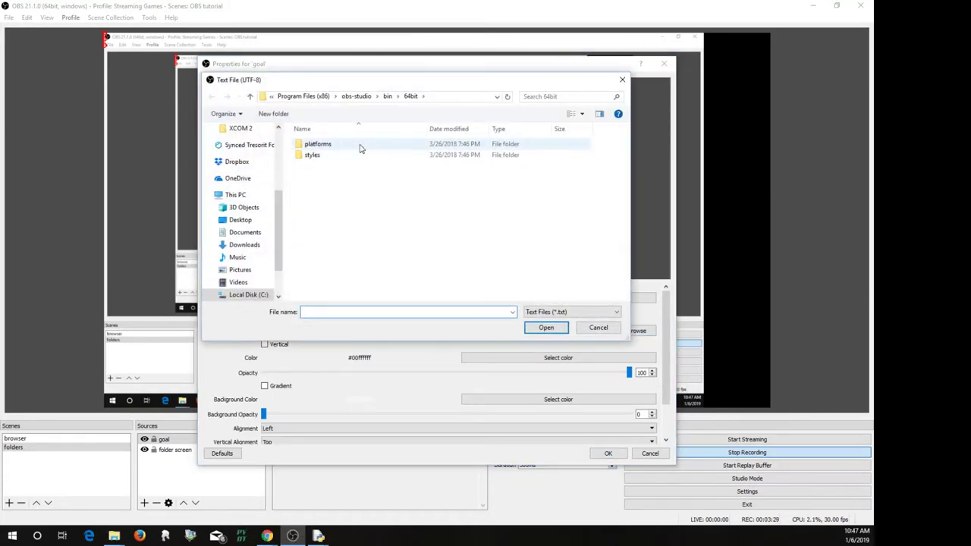
scroll(262, 150, up, 5)
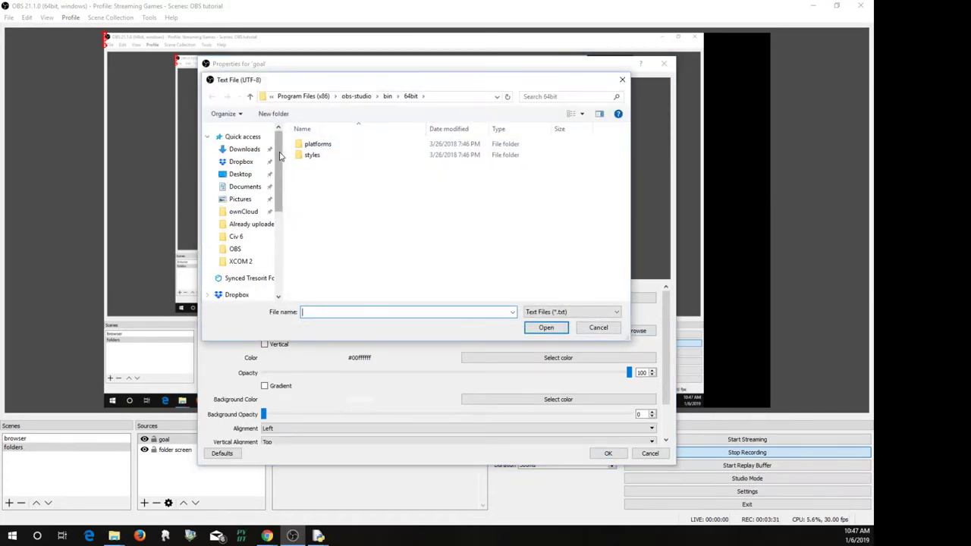
click(241, 175)
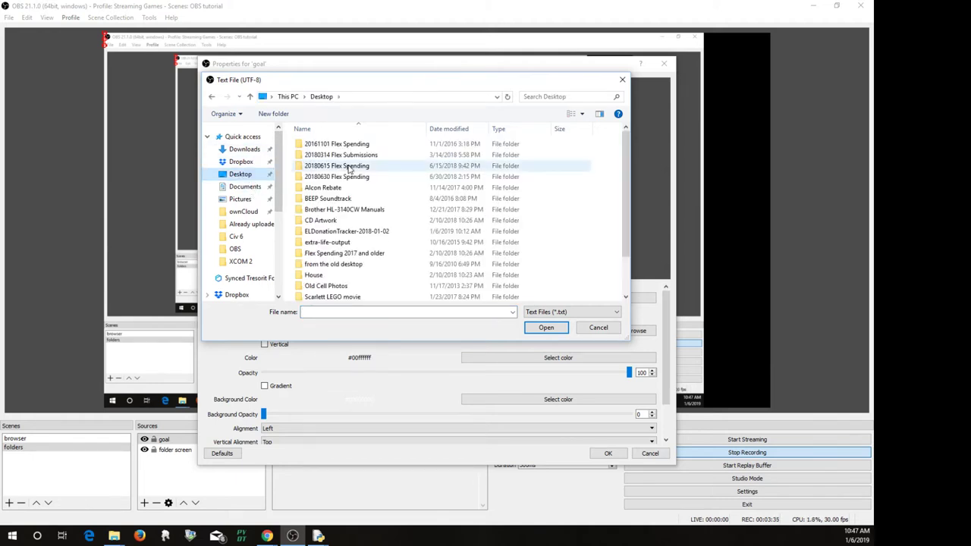
scroll(372, 197, down, 1)
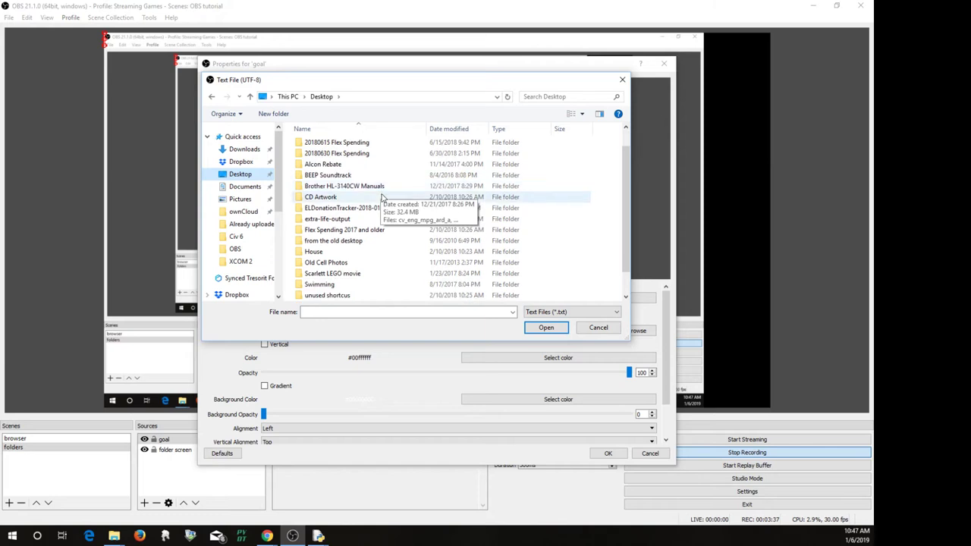
scroll(380, 212, down, 1)
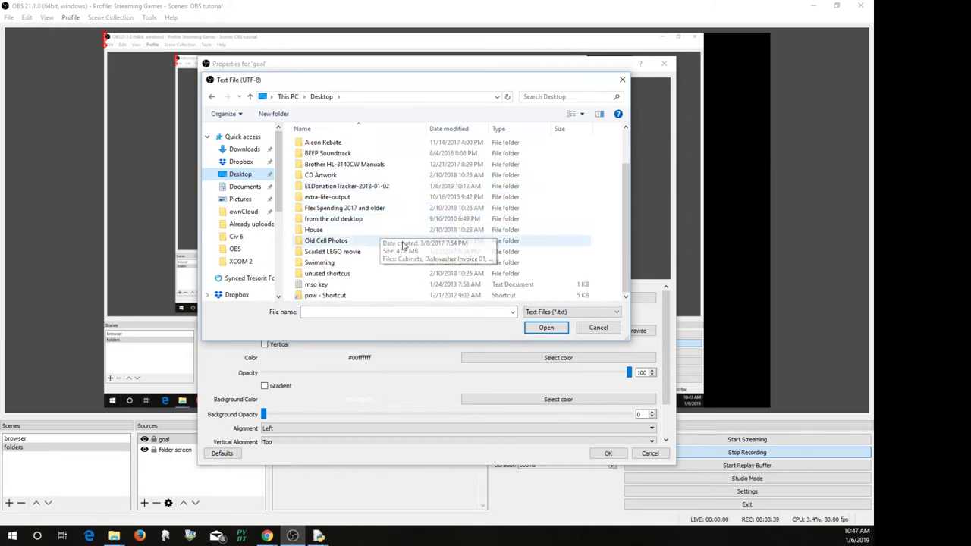
scroll(385, 258, up, 2)
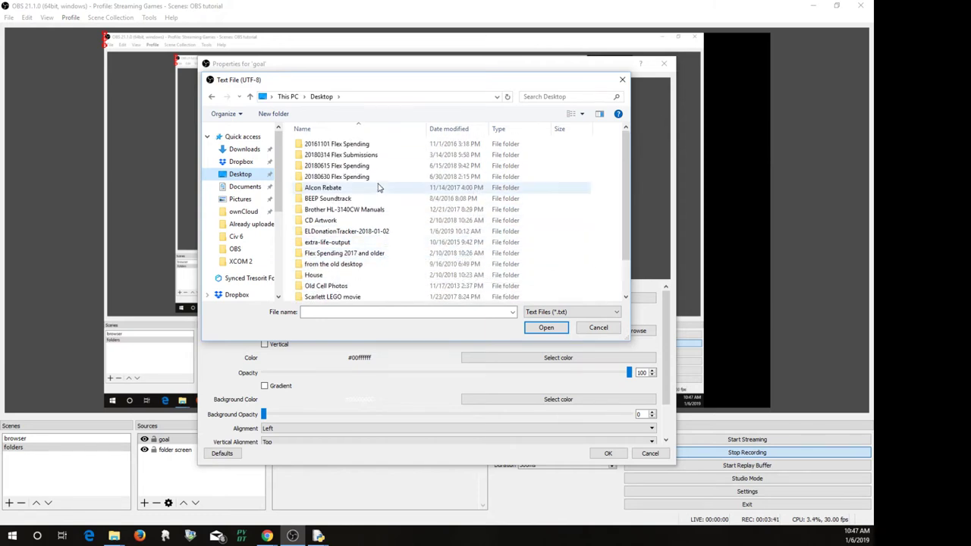
double_click(407, 231)
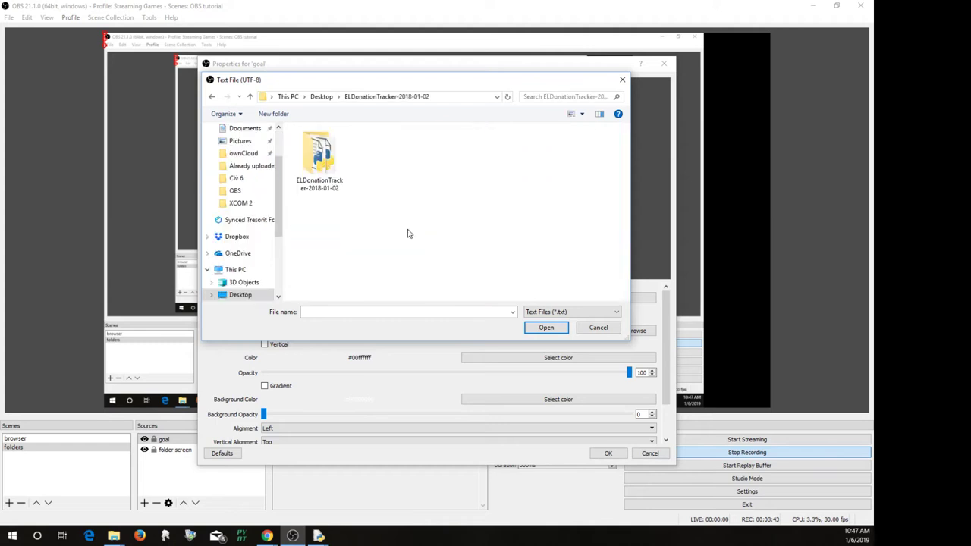
double_click(319, 181)
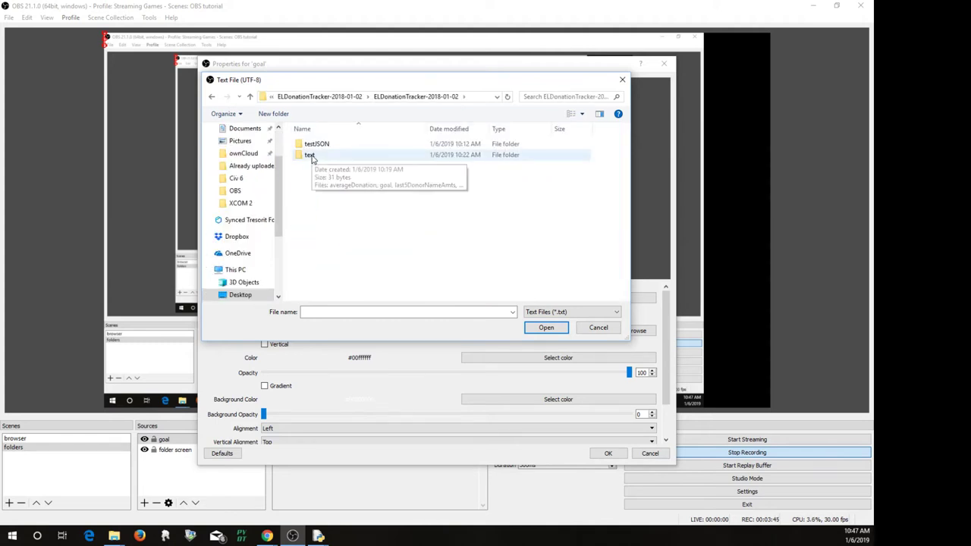
double_click(310, 157)
double_click(327, 156)
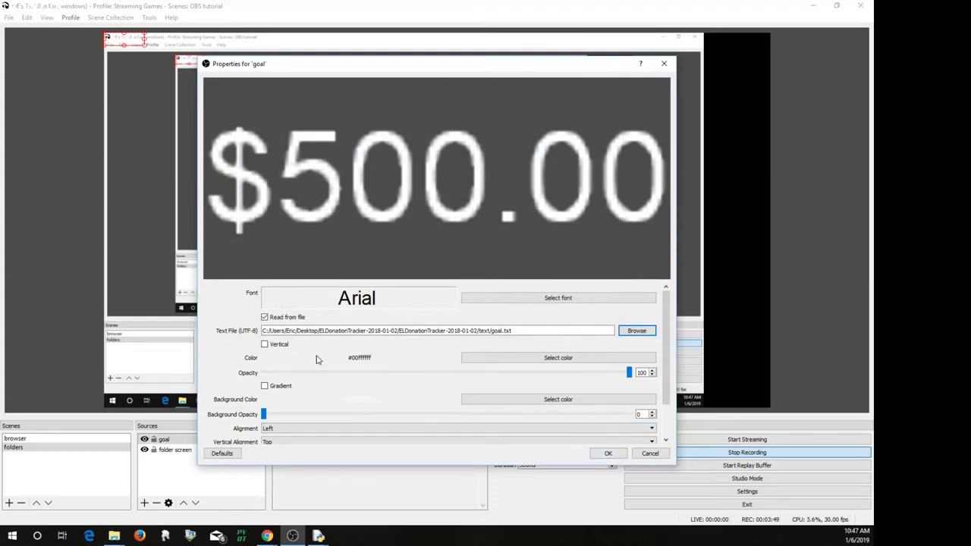
Step: Enable a black outline on the goal text and apply the source properties
scroll(668, 346, down, 3)
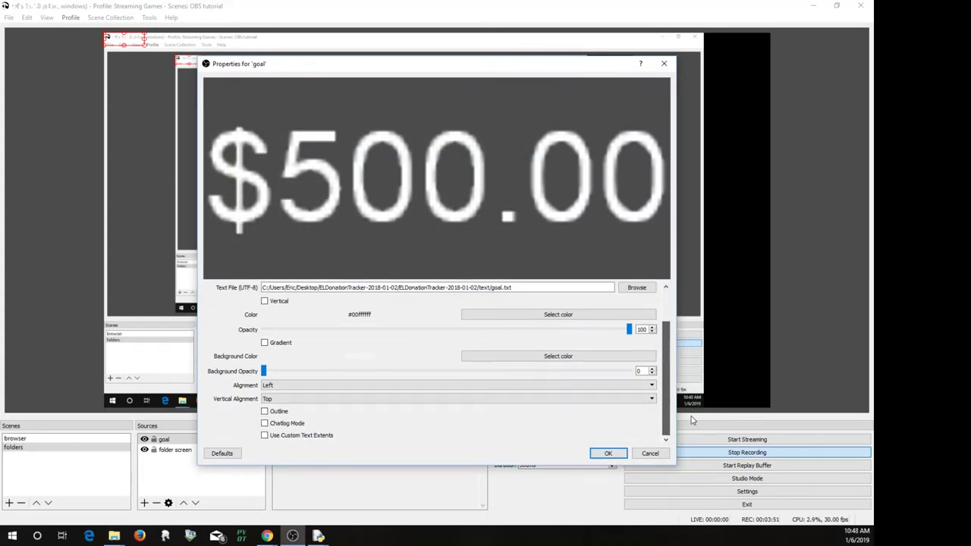
click(265, 411)
click(265, 411)
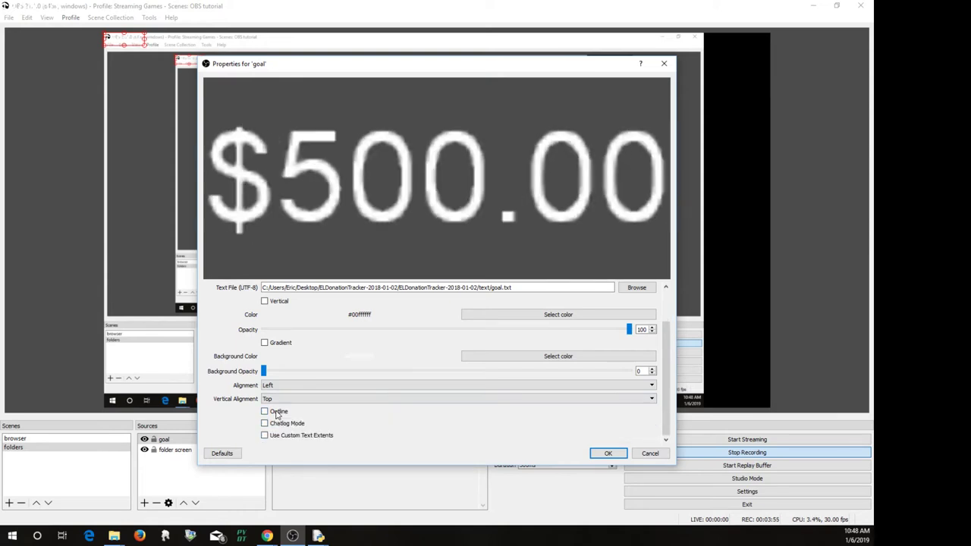
click(277, 413)
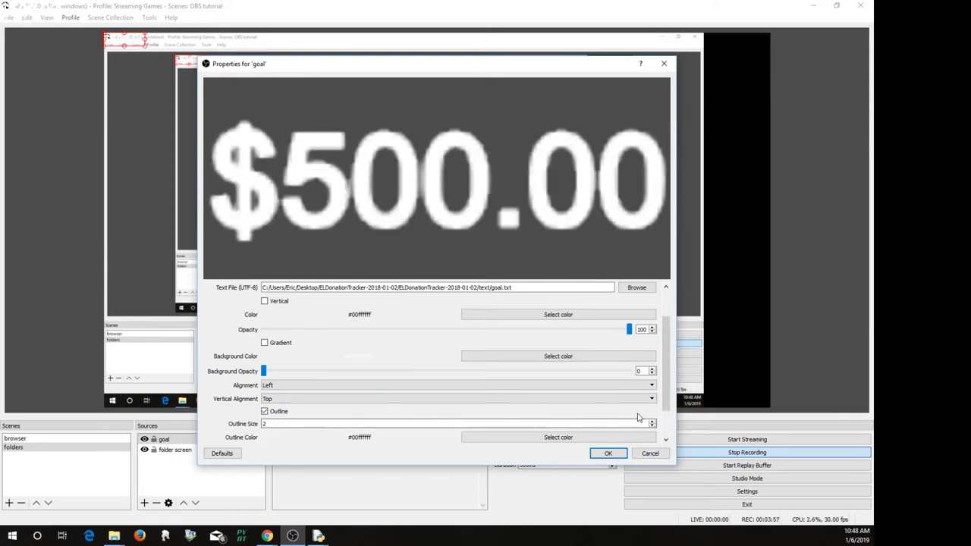
click(607, 437)
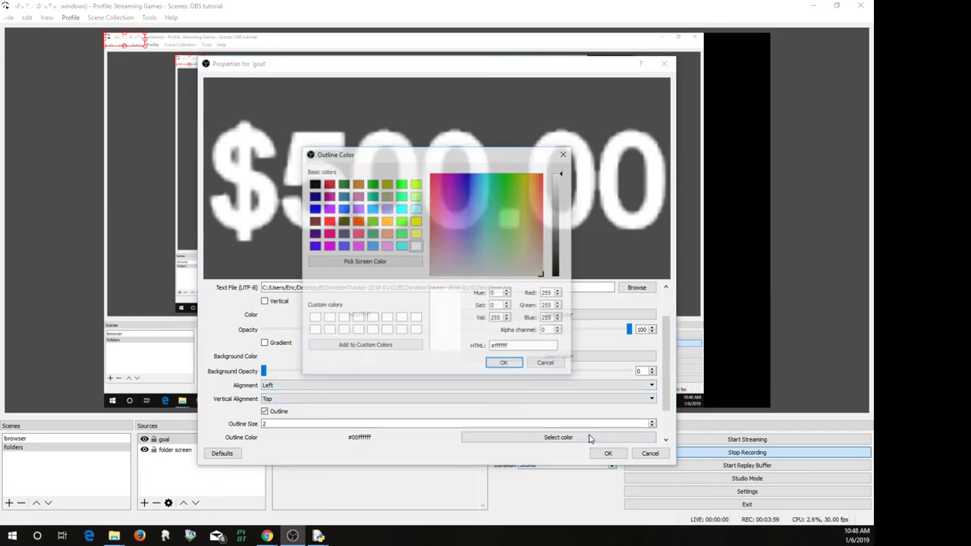
click(313, 184)
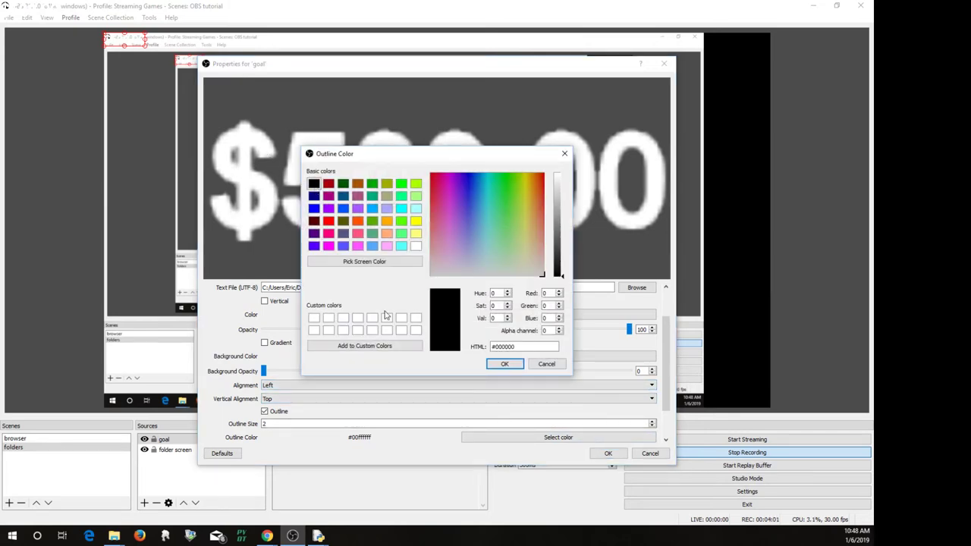
click(505, 368)
click(608, 453)
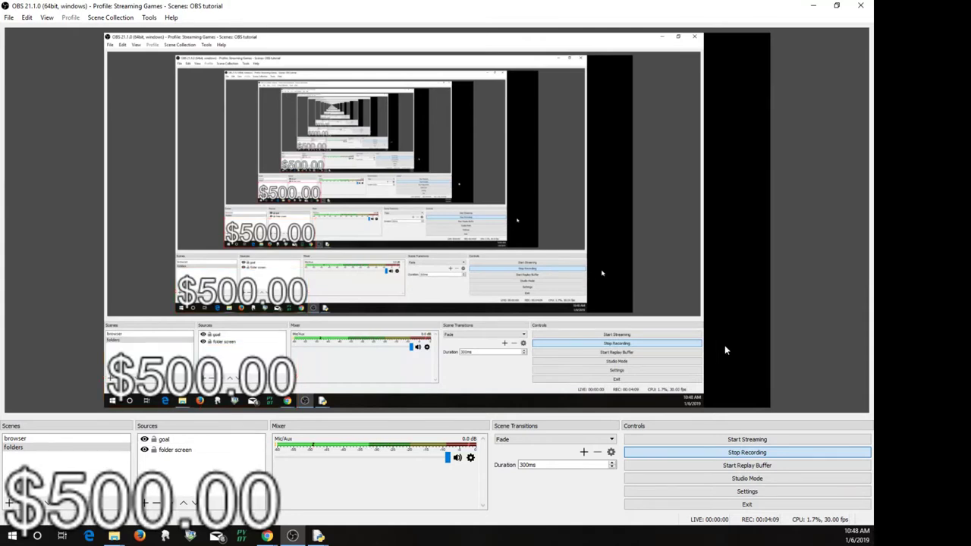
click(202, 388)
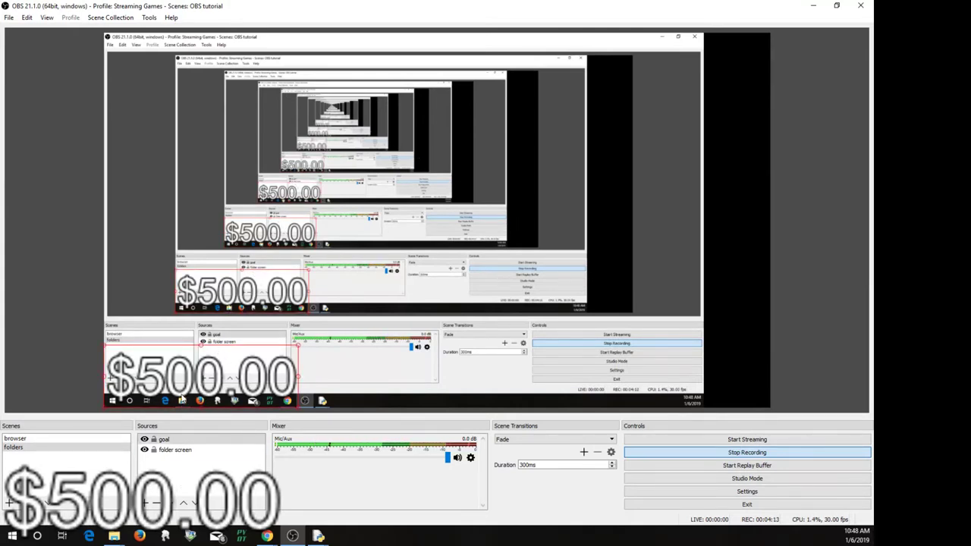
mouse_move(114, 536)
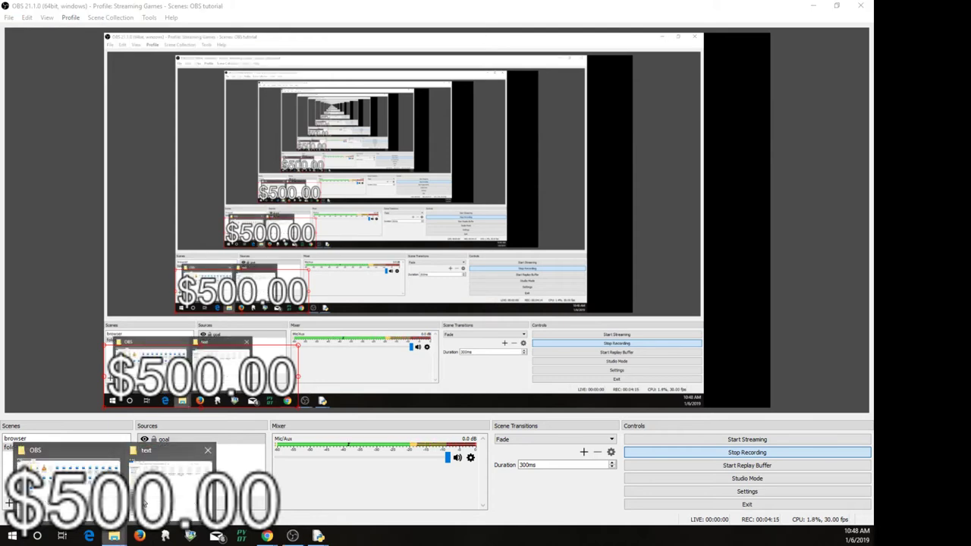
click(148, 499)
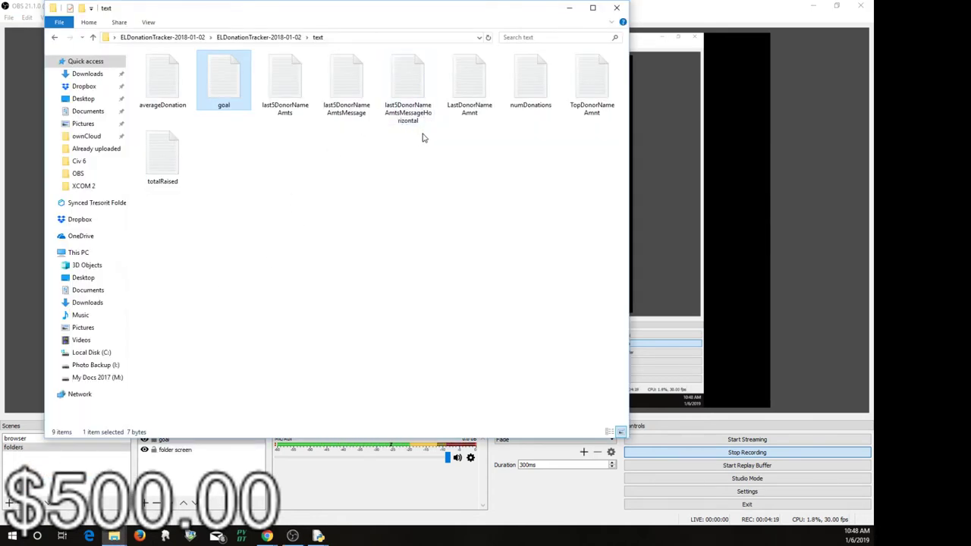
click(396, 121)
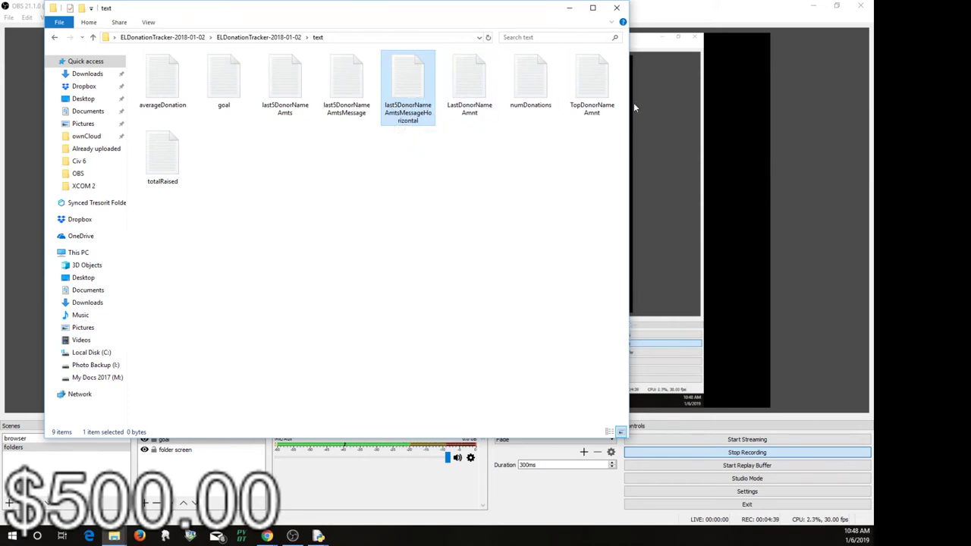
click(680, 111)
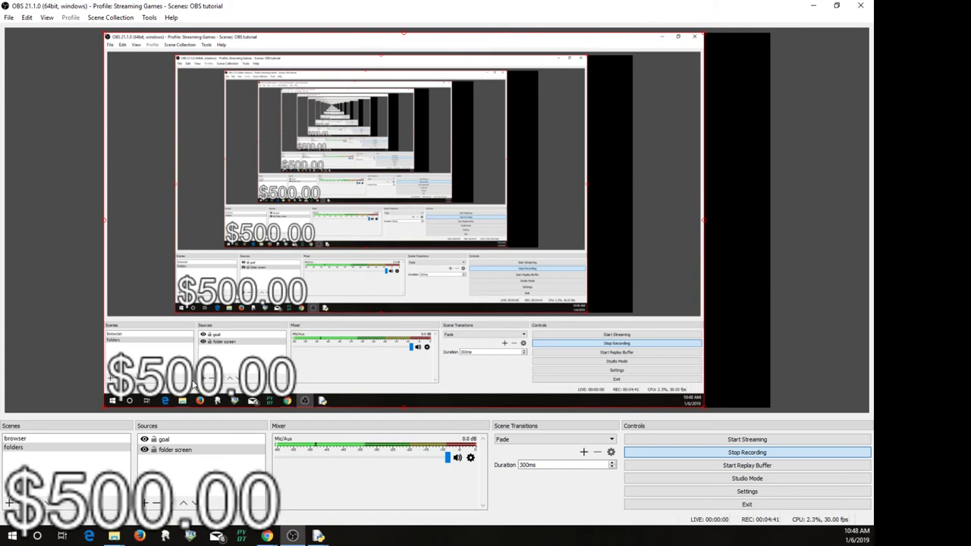
Step: Open the Filters dialog for the goal text source
click(156, 393)
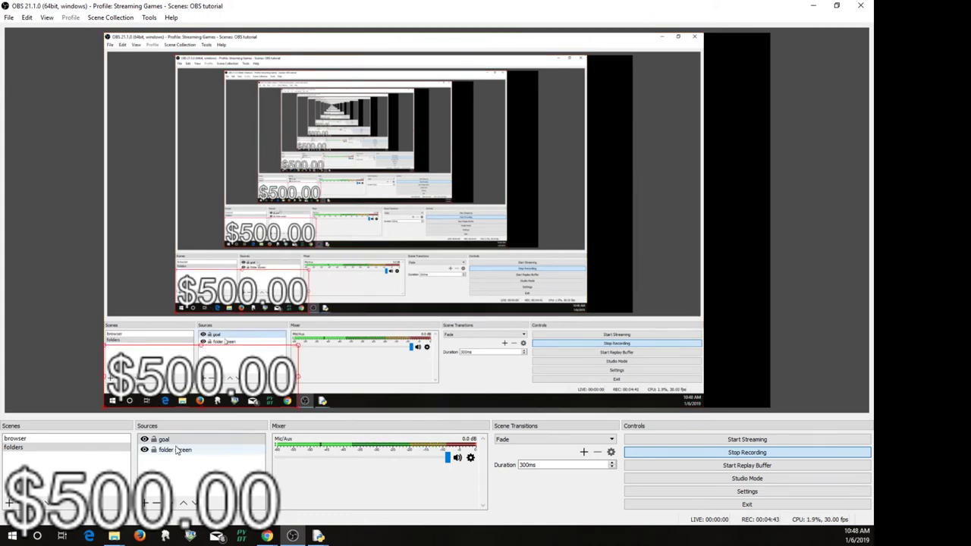
right_click(165, 440)
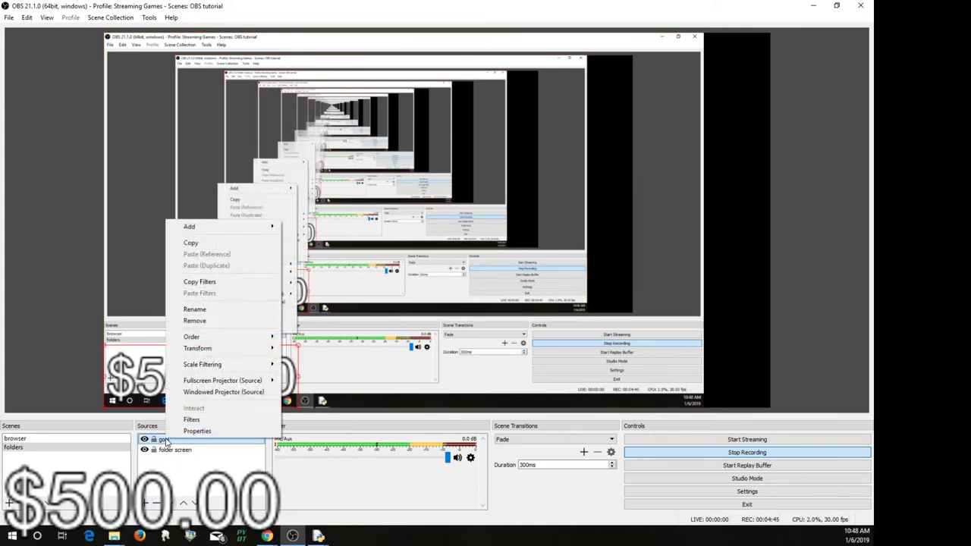
click(195, 424)
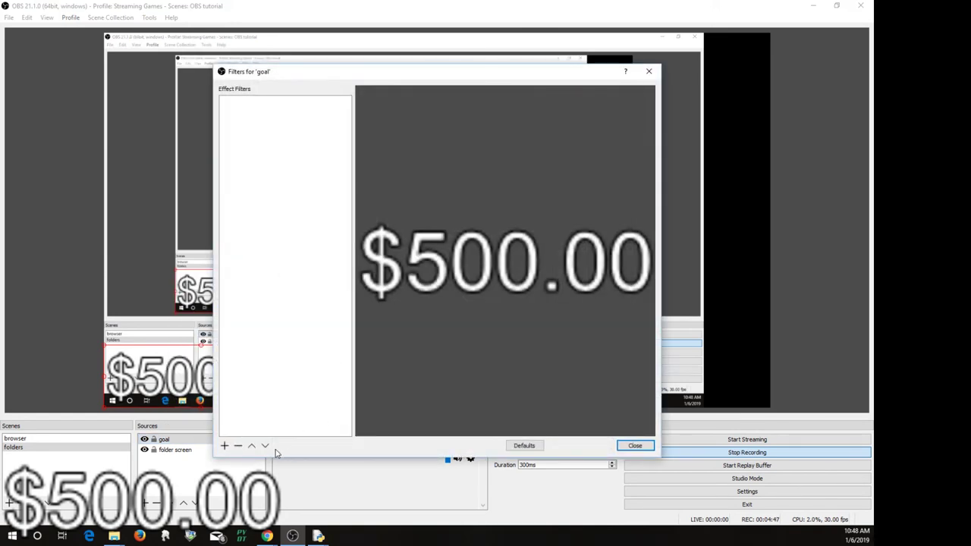
click(224, 445)
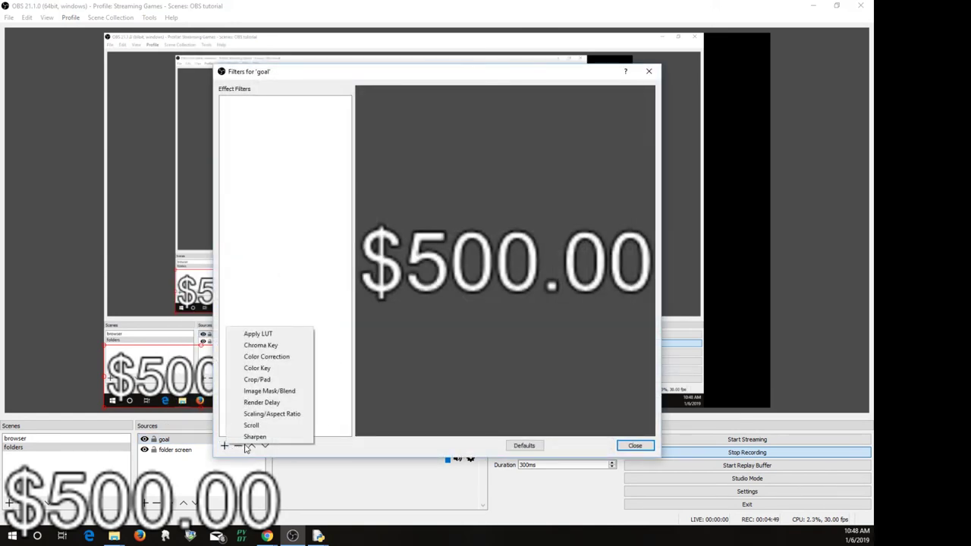
click(341, 76)
drag(340, 76, 487, 69)
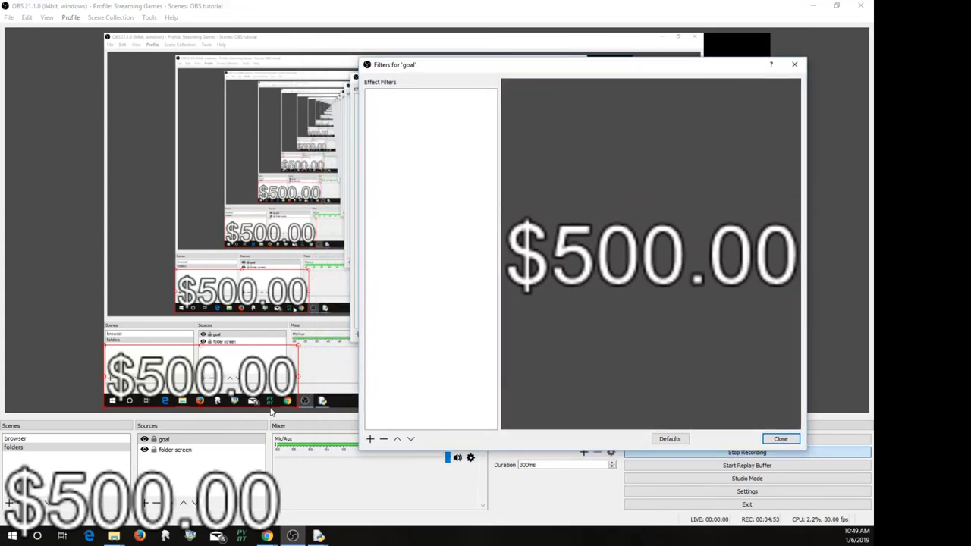
Step: Add a Scroll filter to the goal text, keeping its default name
click(371, 440)
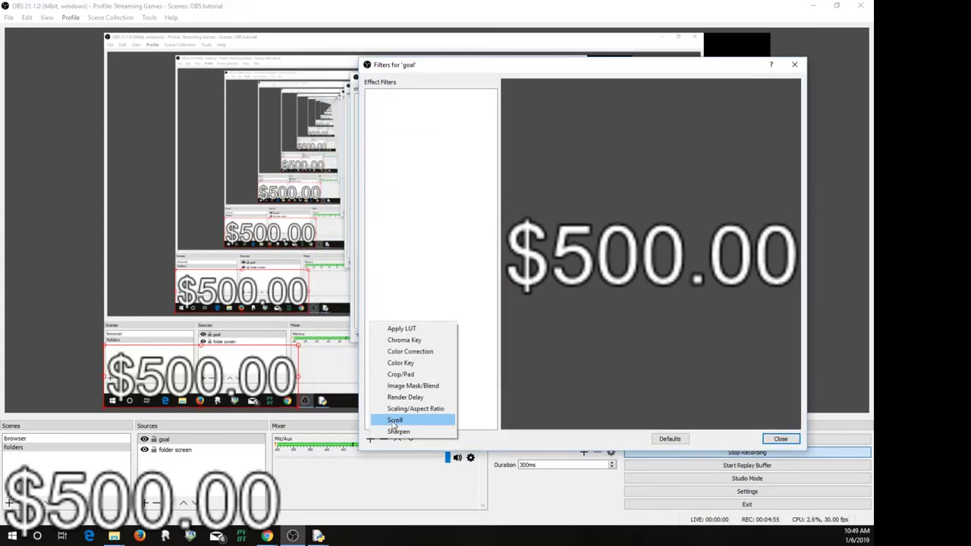
click(398, 422)
click(562, 276)
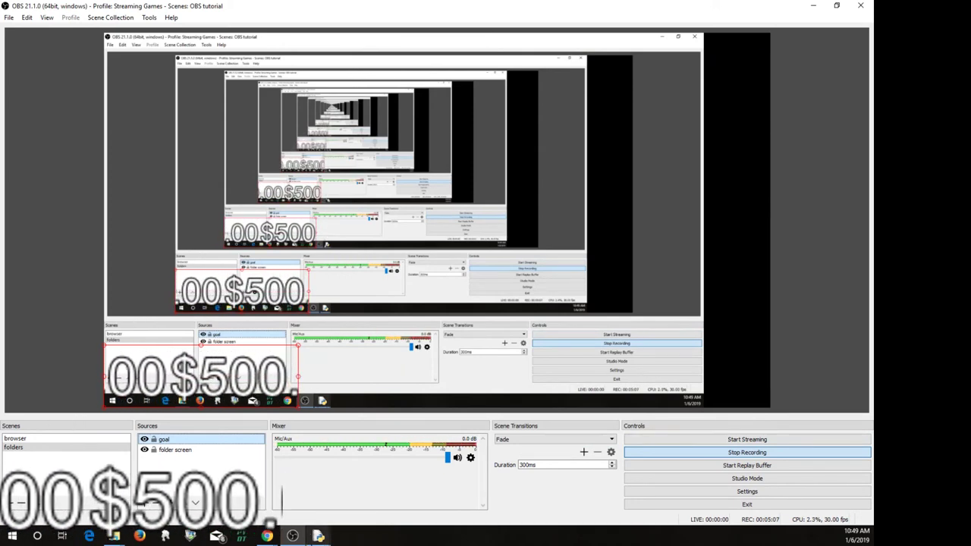
click(380, 478)
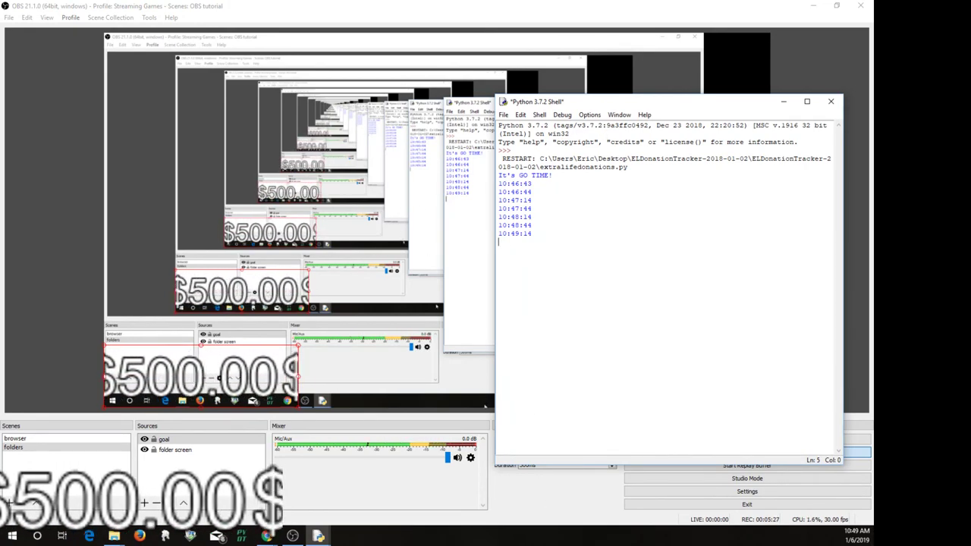
click(563, 517)
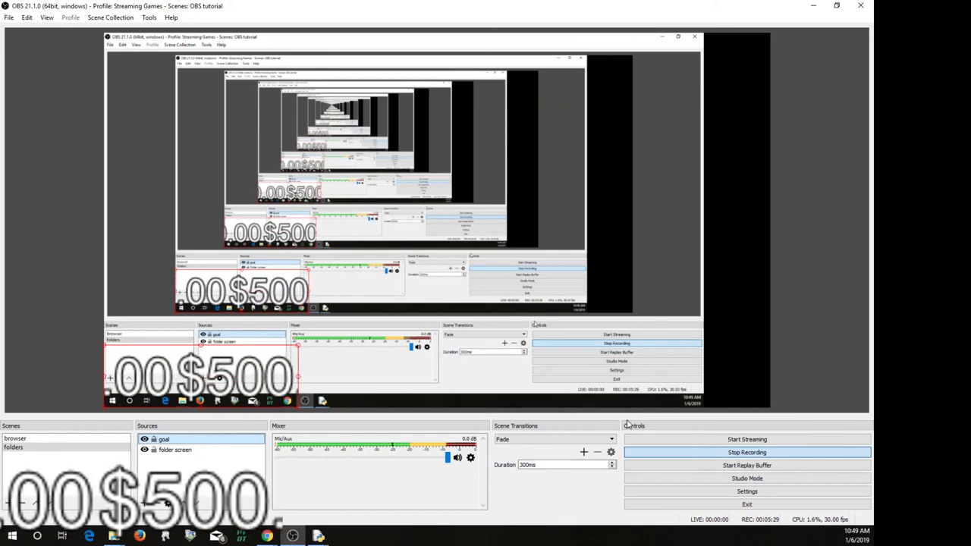